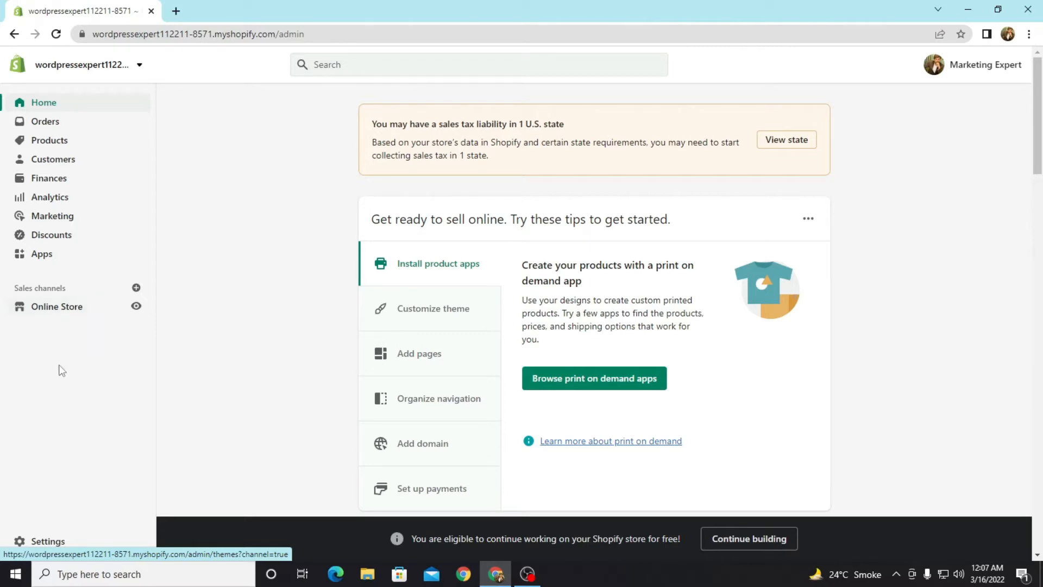
Open the store's domain settings and start connecting an existing domain
left_click(49, 541)
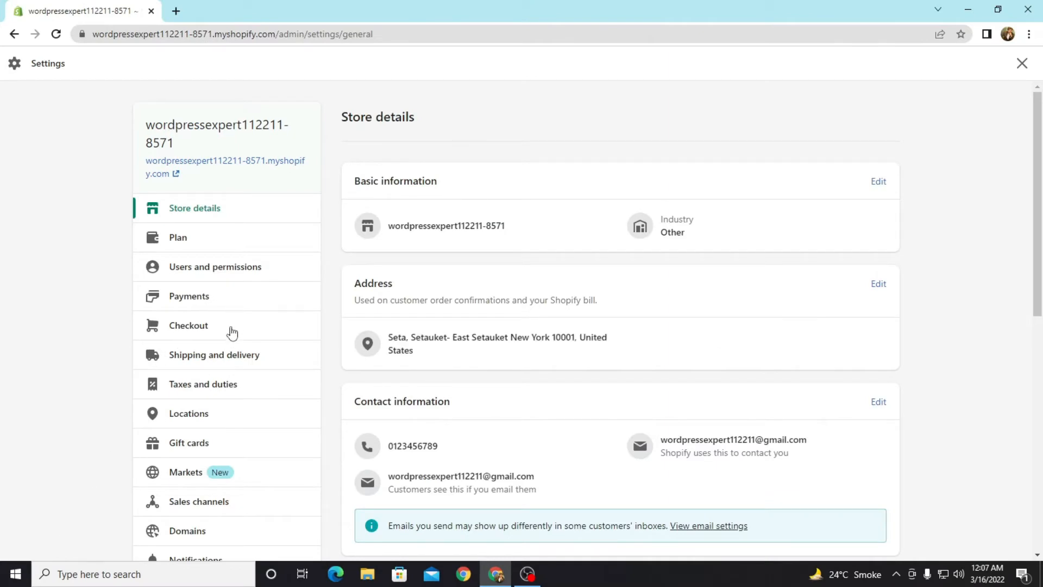
scroll(233, 388, "down", 3)
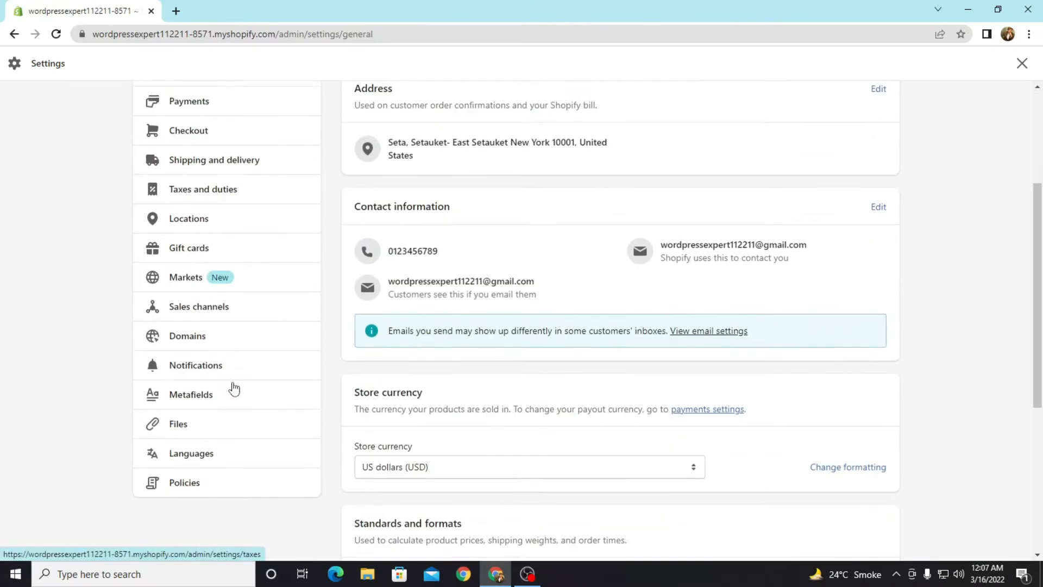
left_click(198, 342)
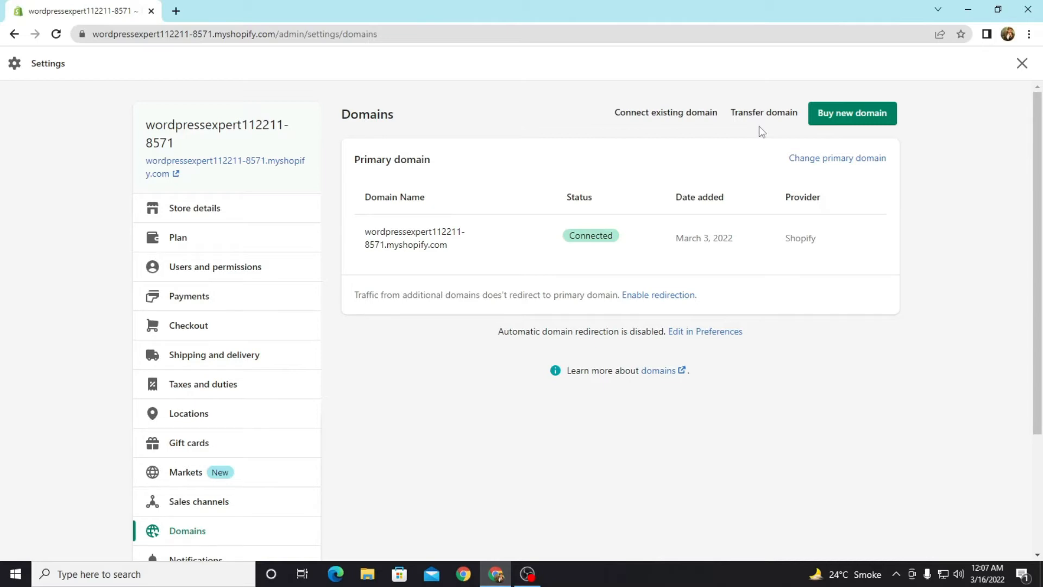
left_click(667, 116)
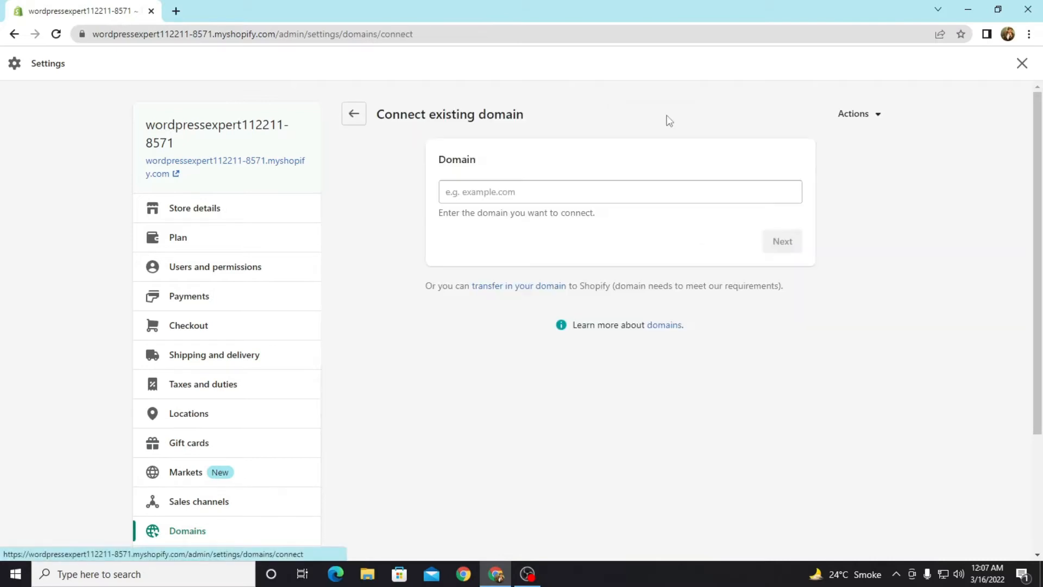
Enter revisa.com as the existing domain to connect and continue to the connection options
left_click(603, 196)
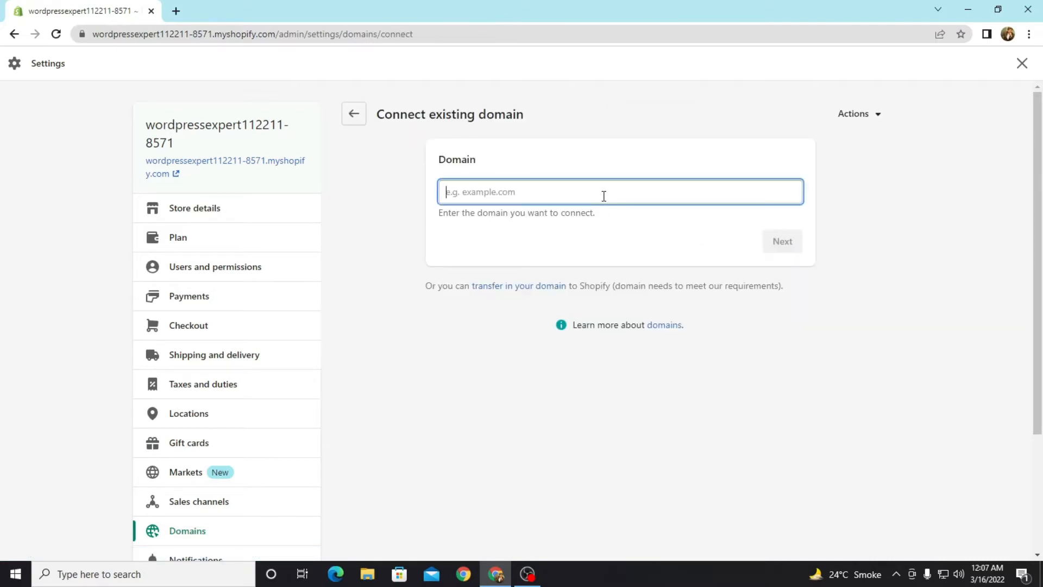
type("revia")
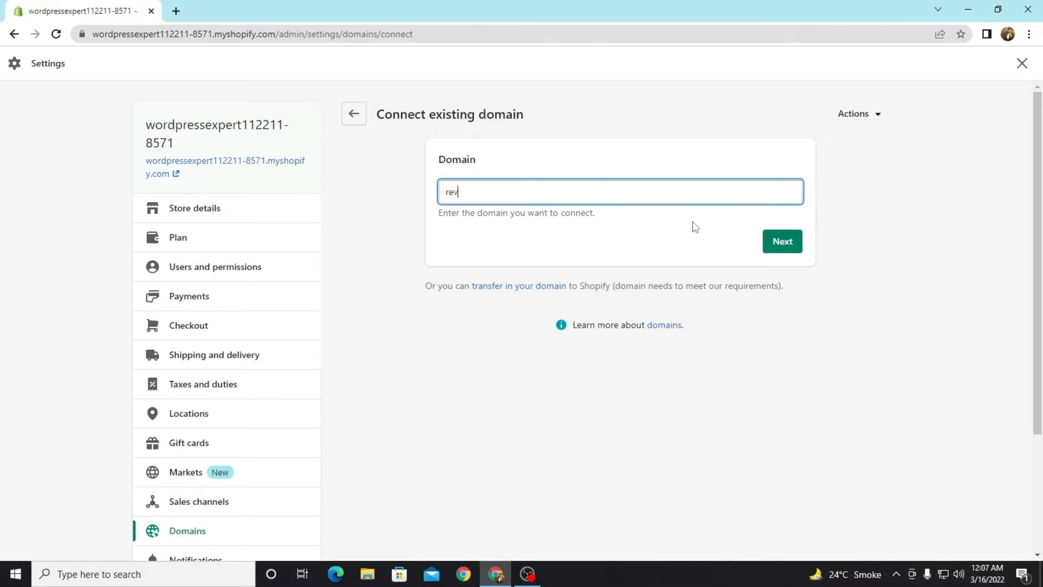
key("BackSpace")
type("sa.com")
left_click(561, 169)
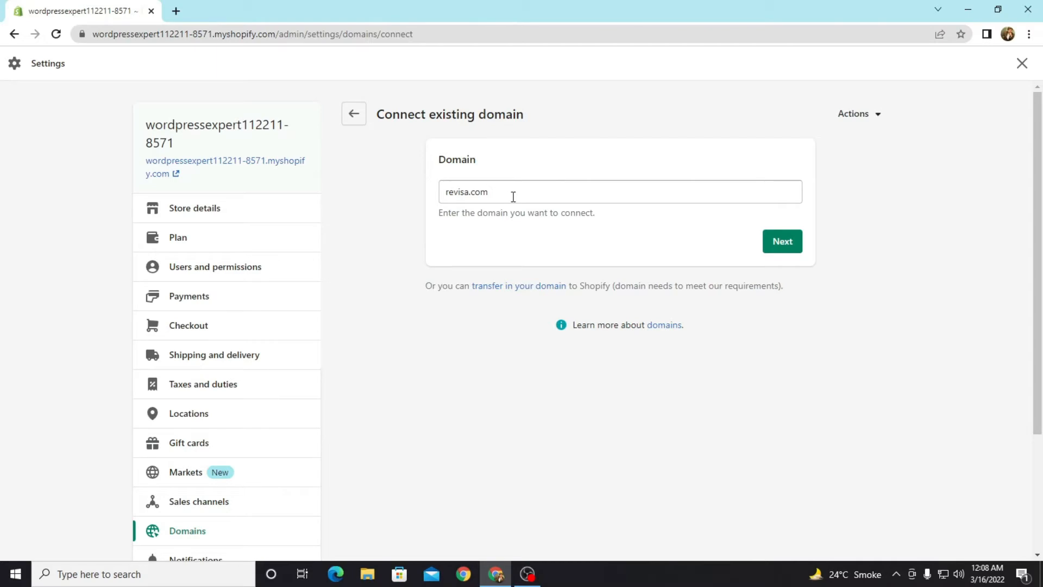
left_click_drag(513, 196, 373, 195)
left_click(789, 249)
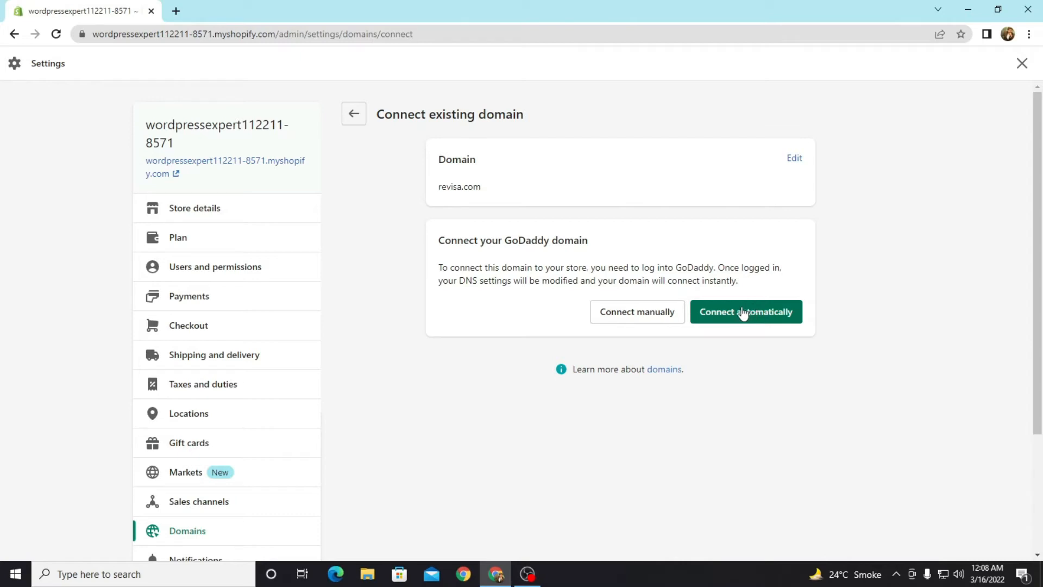
Choose to connect the GoDaddy domain manually, consulting the GoDaddy instructions, and verify the connection
left_click(669, 319)
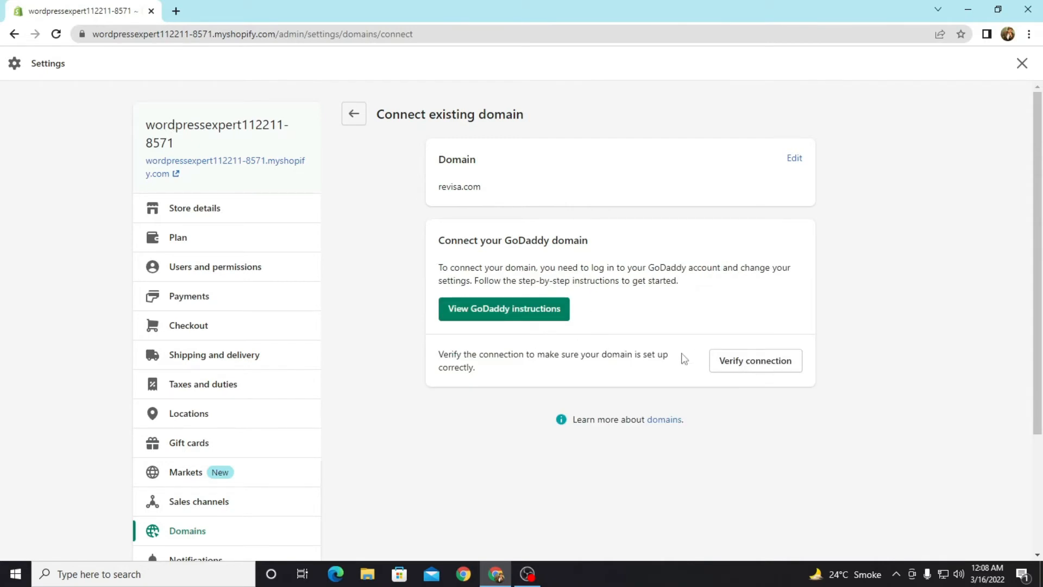
left_click(533, 320)
left_click(307, 11)
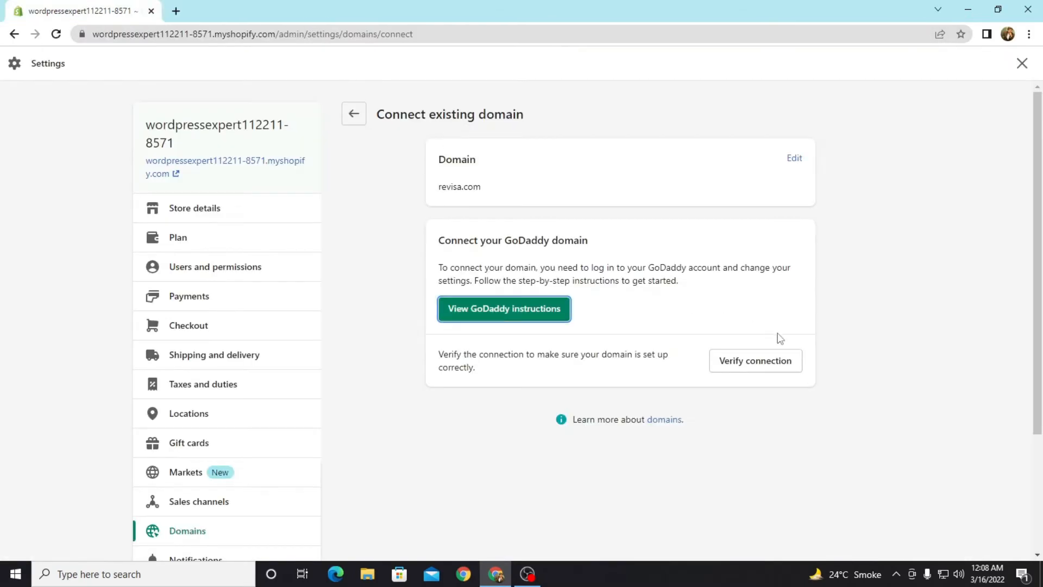
left_click(757, 363)
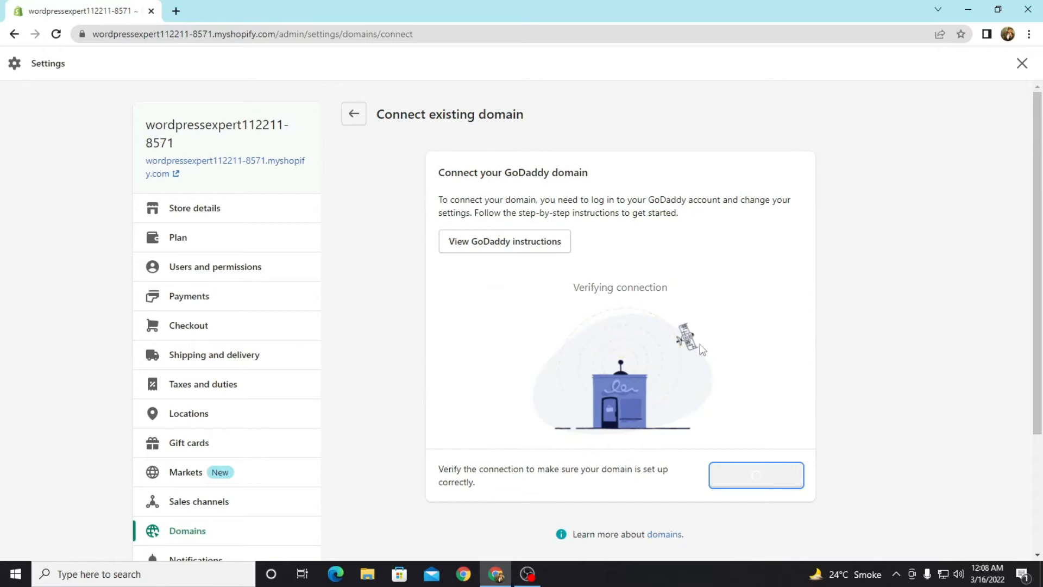
Examine the required CNAME and A record values for the domain, and close the settings
scroll(660, 331, "down", 2)
scroll(659, 331, "up", 3)
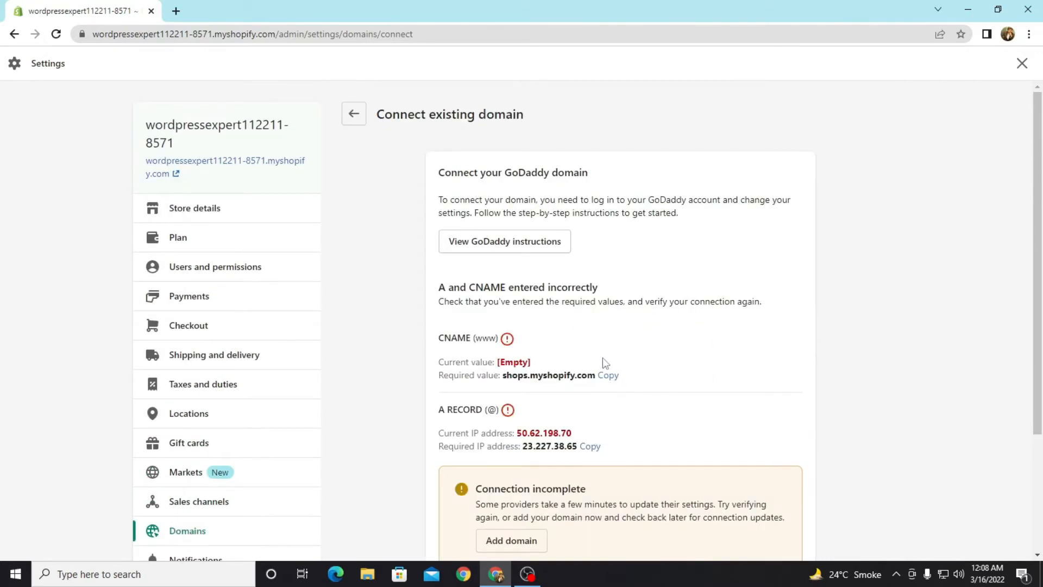
scroll(602, 358, "down", 1)
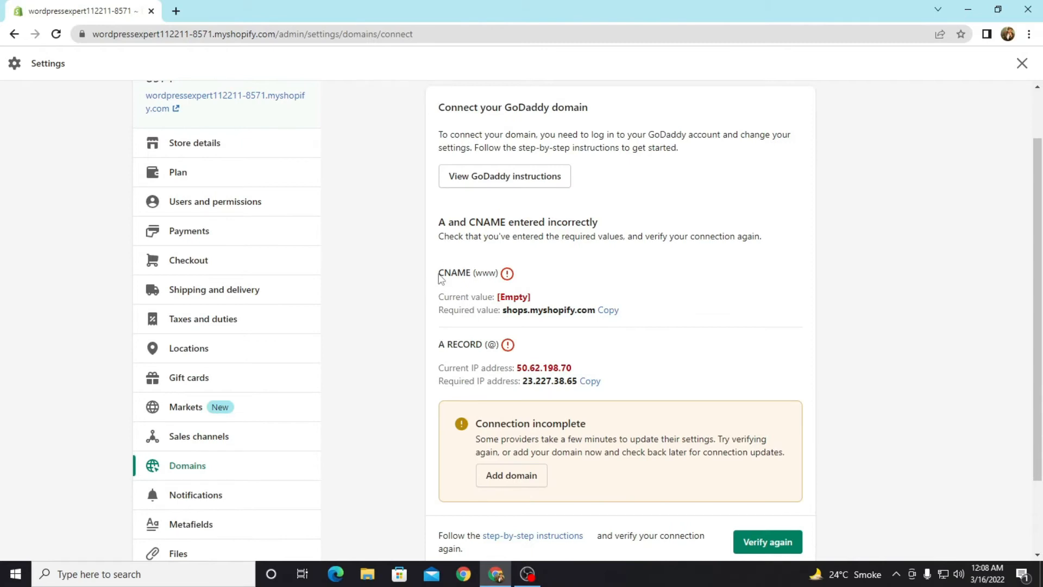
left_click_drag(441, 270, 547, 279)
left_click(536, 289)
left_click_drag(503, 312, 598, 311)
left_click_drag(522, 384, 645, 388)
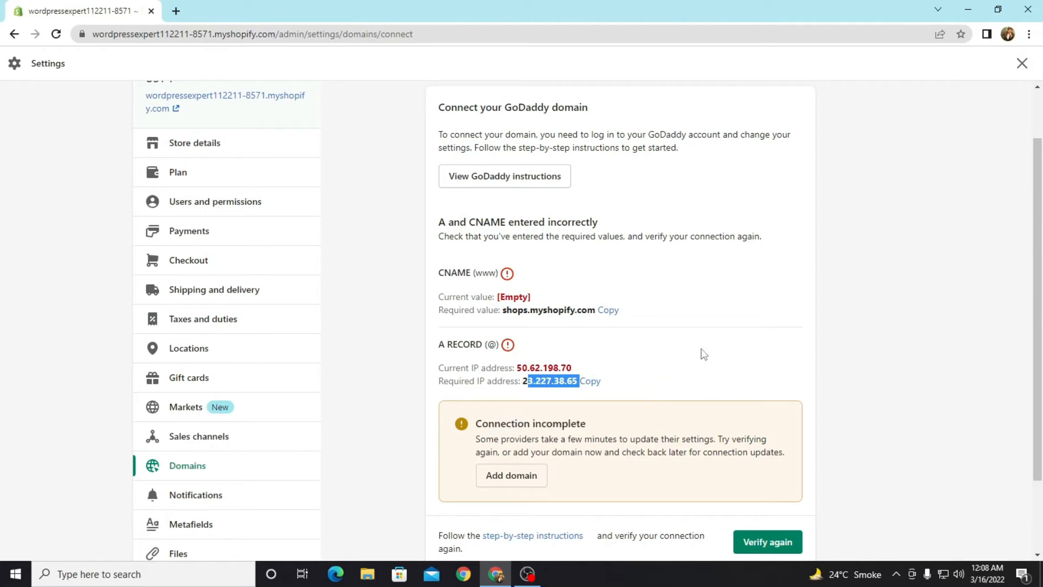
left_click(668, 359)
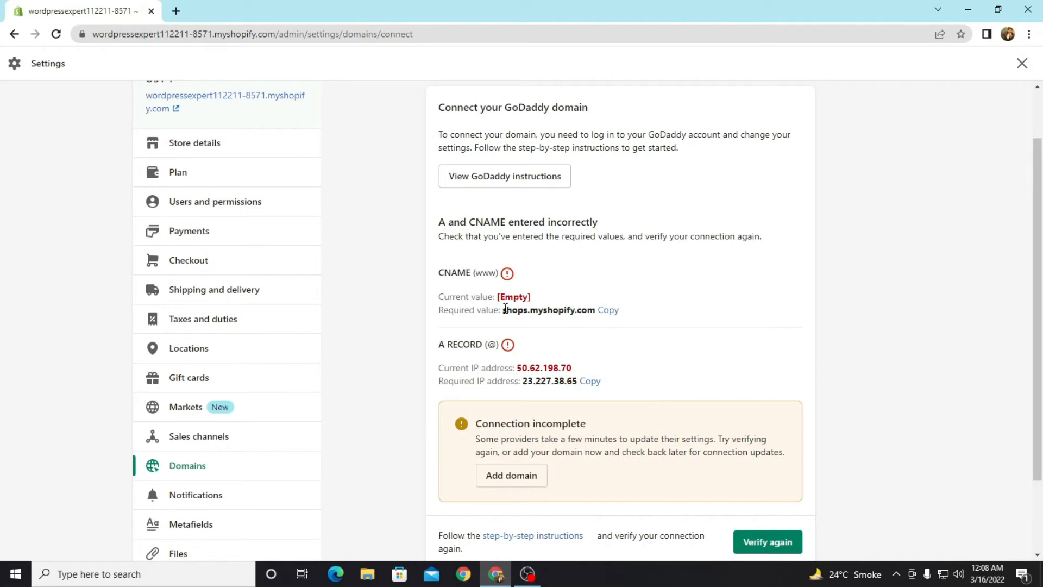
left_click_drag(504, 310, 603, 315)
left_click_drag(523, 383, 628, 388)
left_click(691, 277)
scroll(924, 135, "up", 2)
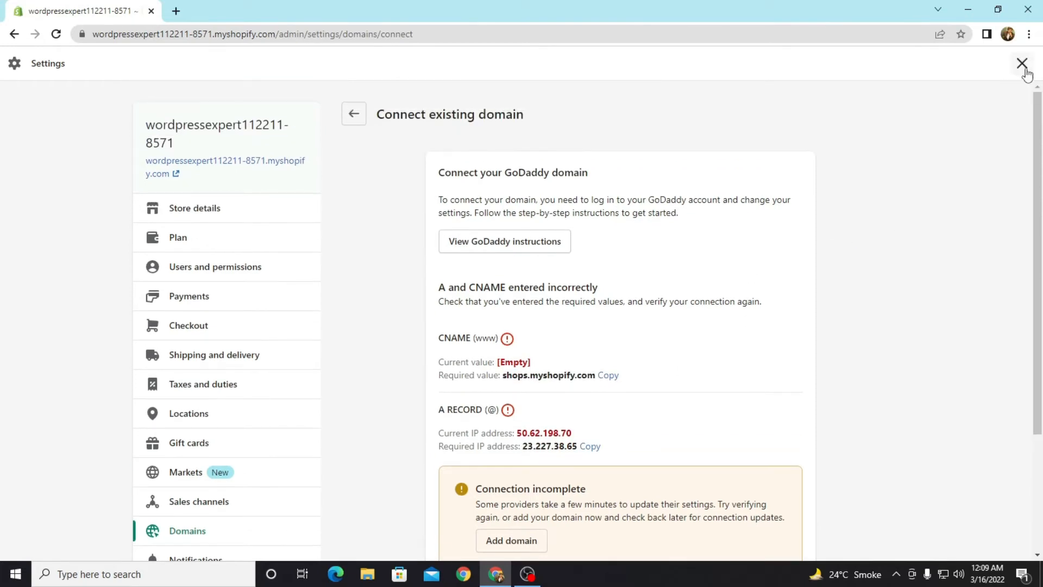
left_click(1022, 63)
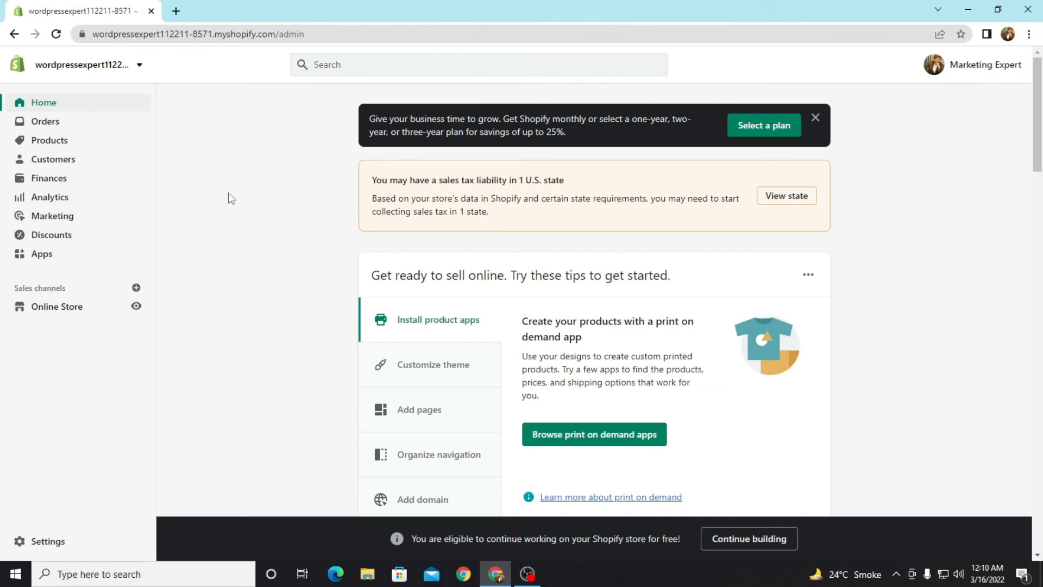
Open the Shopify Payments setup from the getting-started tips on the home page
scroll(364, 193, "down", 1)
scroll(431, 223, "down", 10)
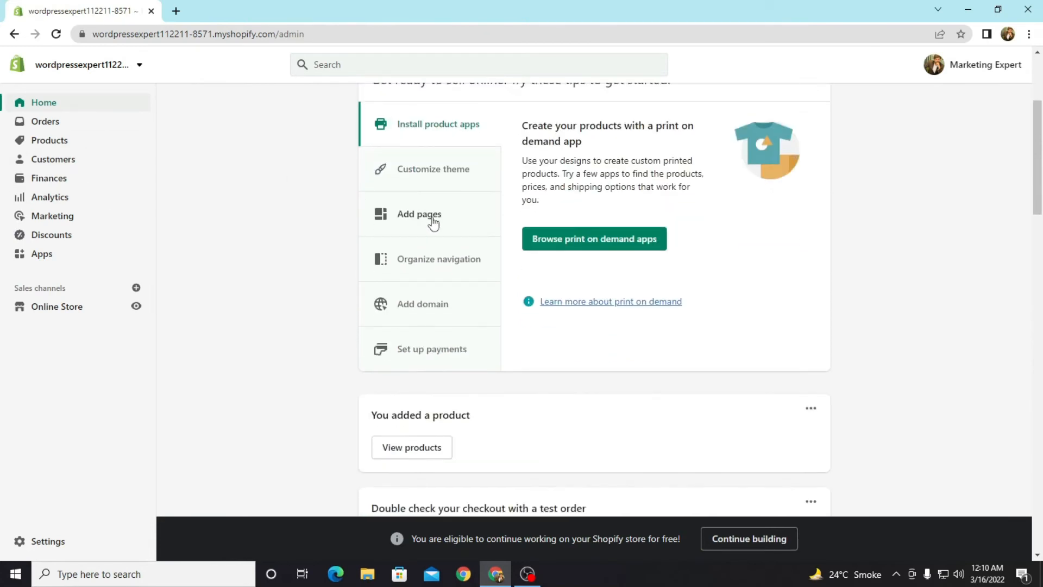
scroll(516, 227, "down", 10)
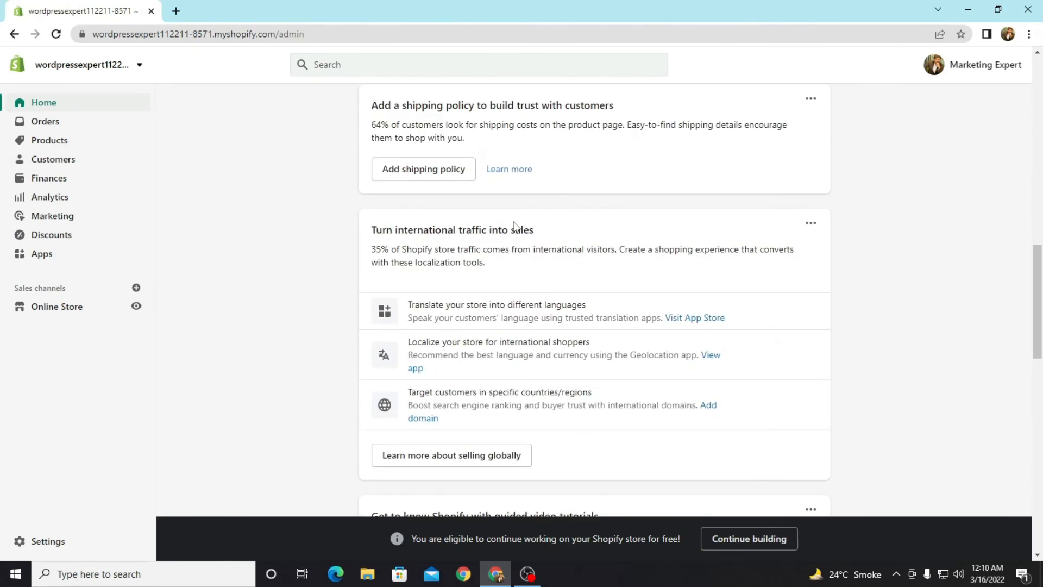
scroll(513, 277, "down", 10)
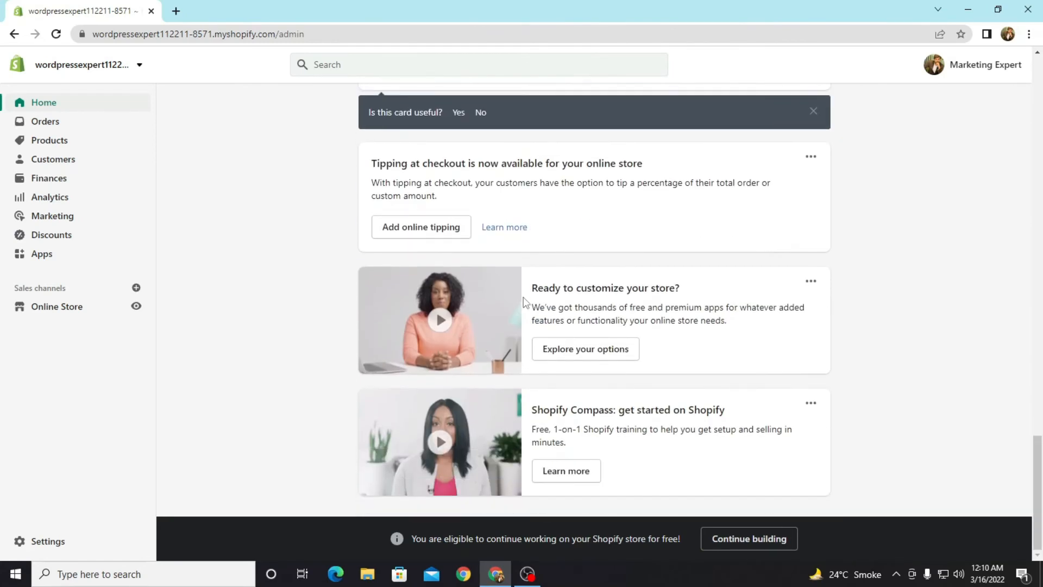
scroll(524, 301, "up", 20)
scroll(433, 324, "down", 1)
scroll(438, 358, "down", 2)
left_click(432, 361)
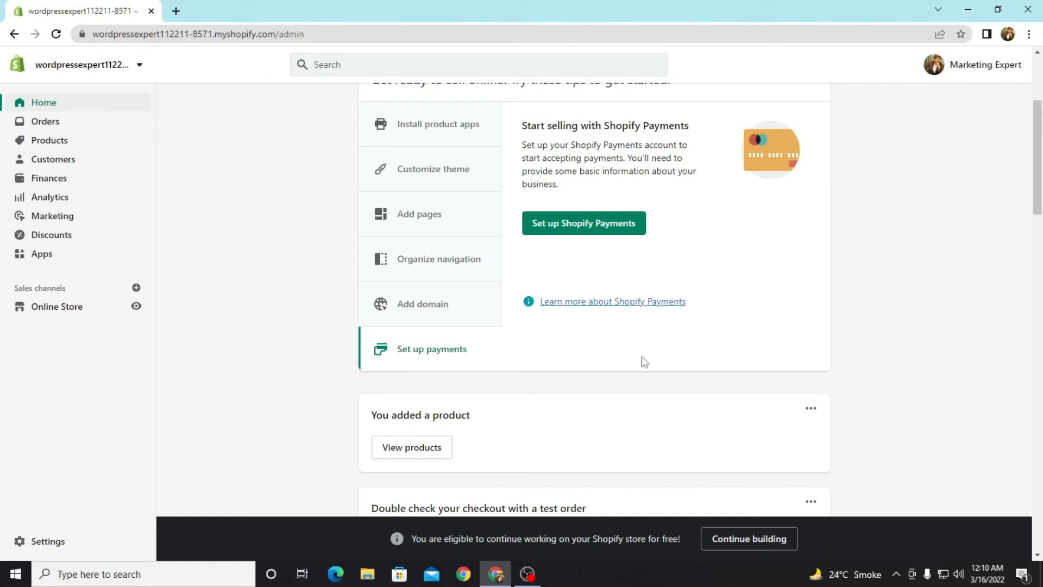
scroll(621, 361, "up", 3)
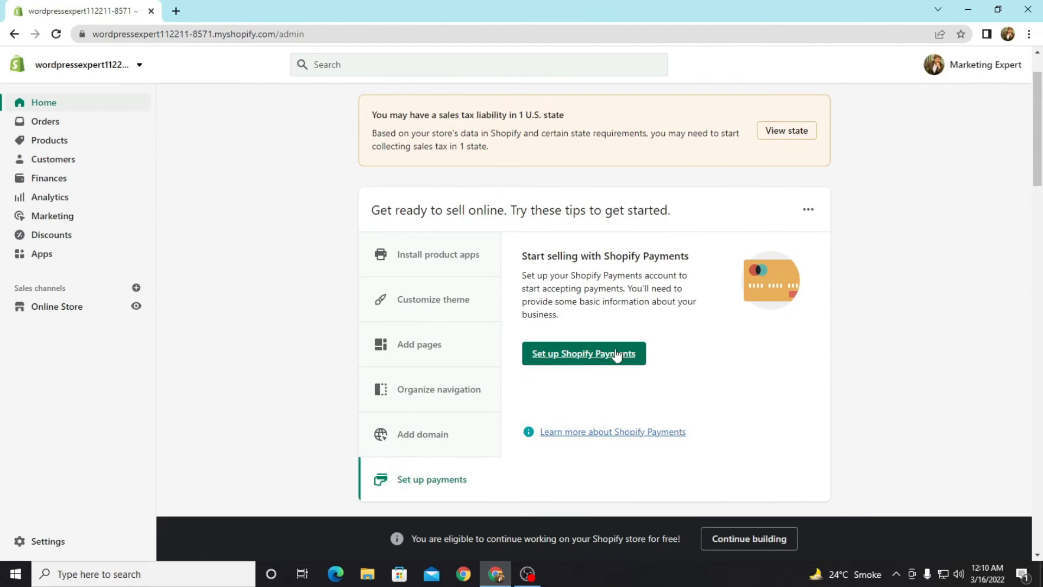
left_click(584, 358)
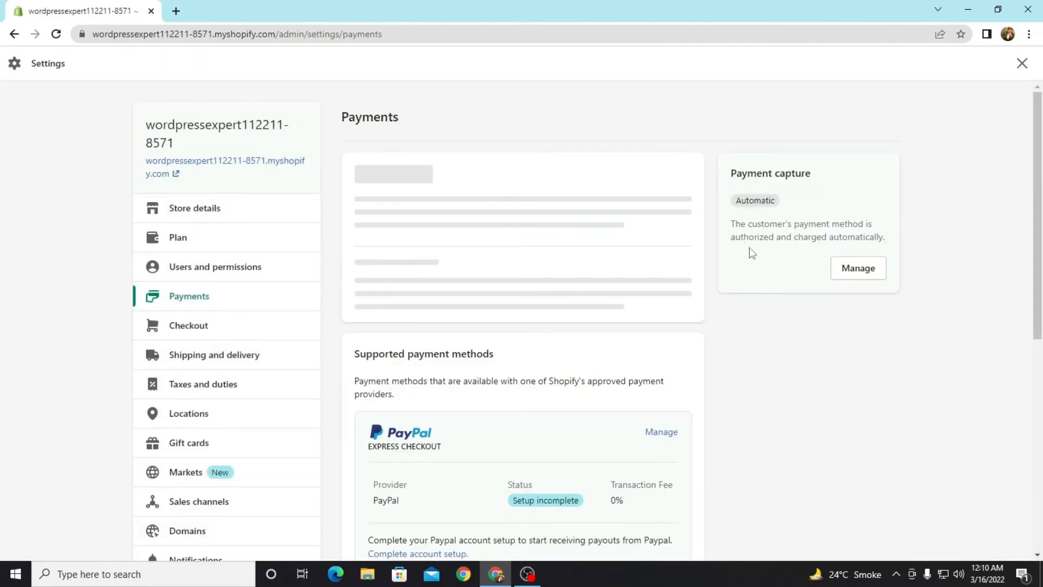
Review the available payment methods in the payment settings and browse the alternative payment providers
scroll(525, 288, "down", 3)
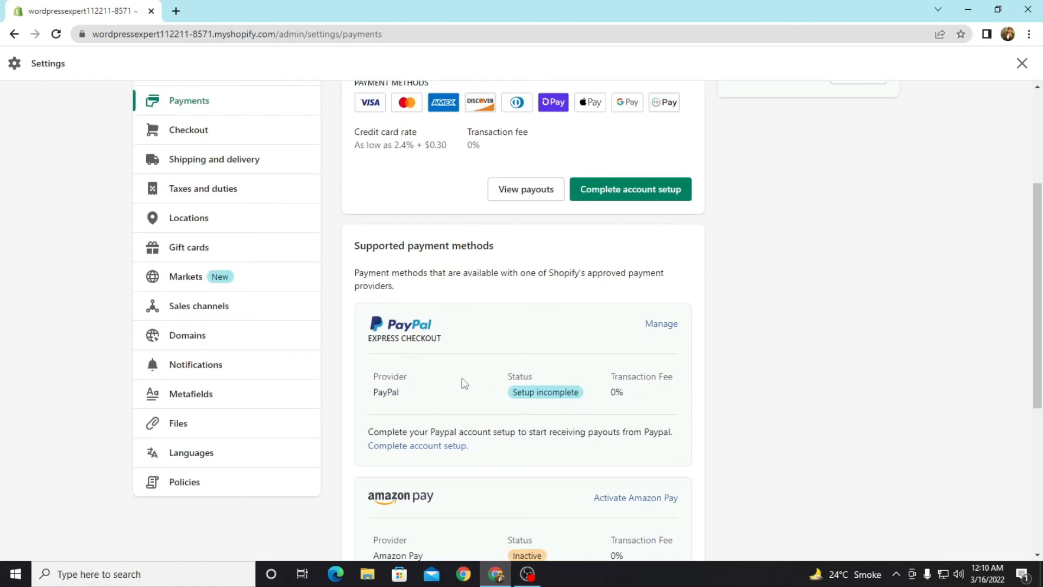
scroll(508, 386, "up", 3)
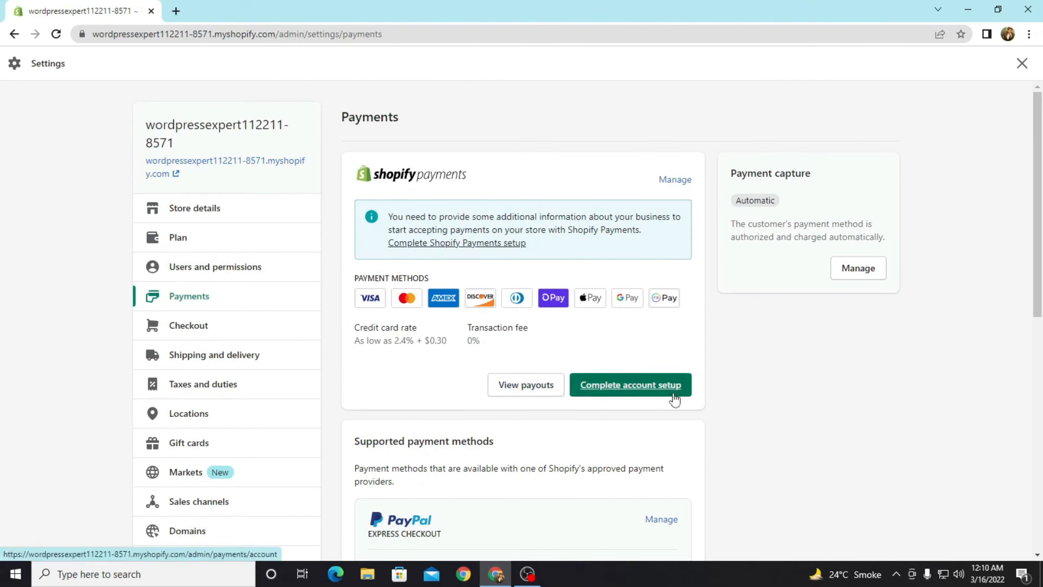
scroll(561, 408, "down", 6)
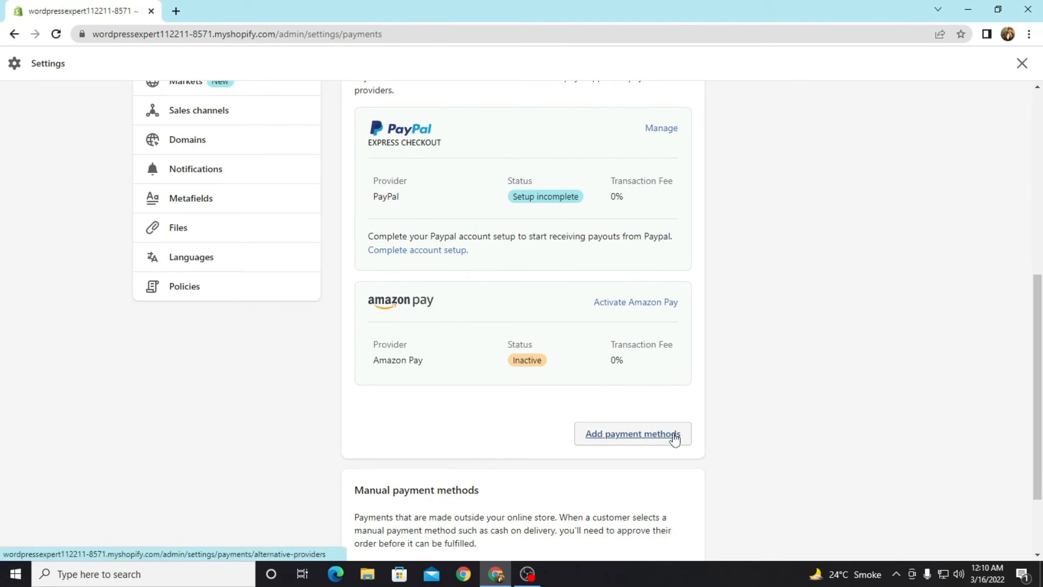
left_click(659, 437)
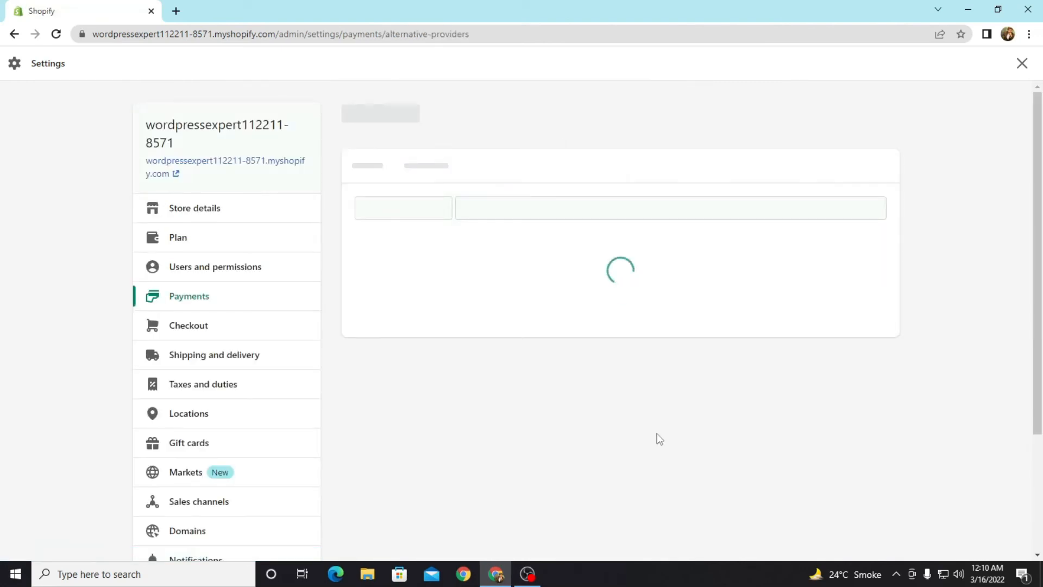
scroll(676, 402, "down", 5)
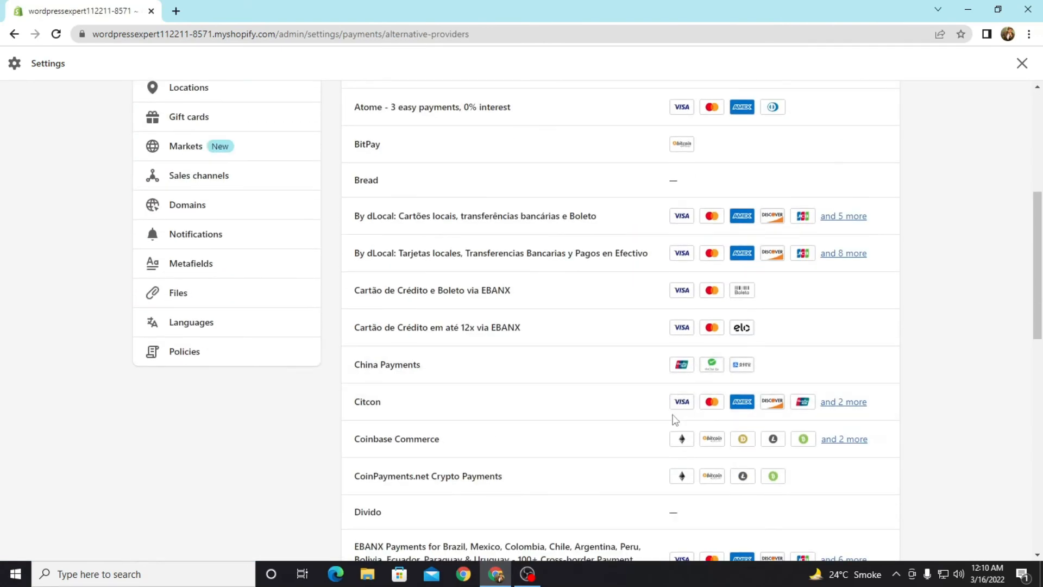
scroll(683, 447, "up", 1)
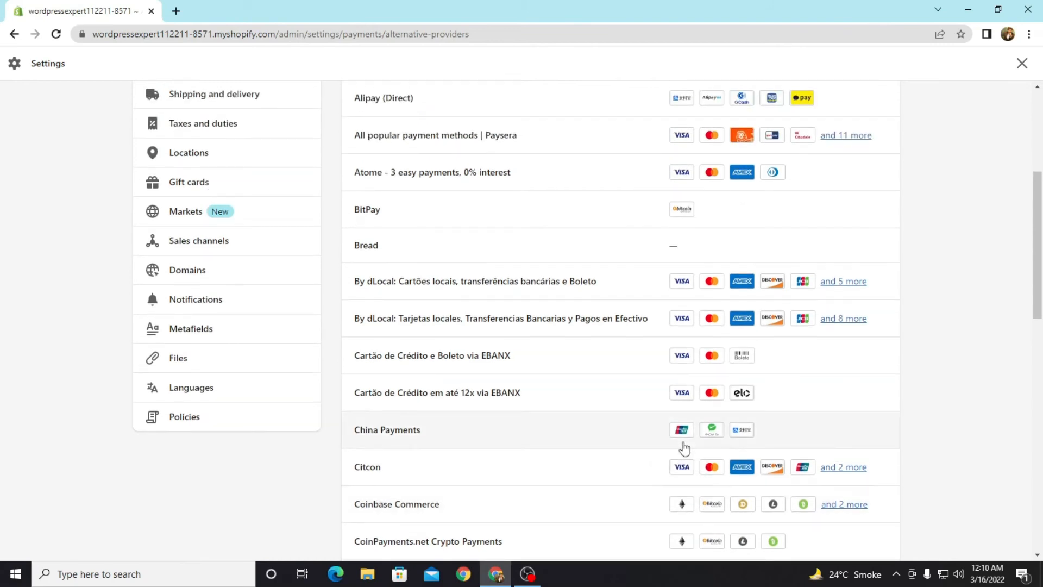
scroll(683, 447, "down", 12)
scroll(682, 445, "up", 15)
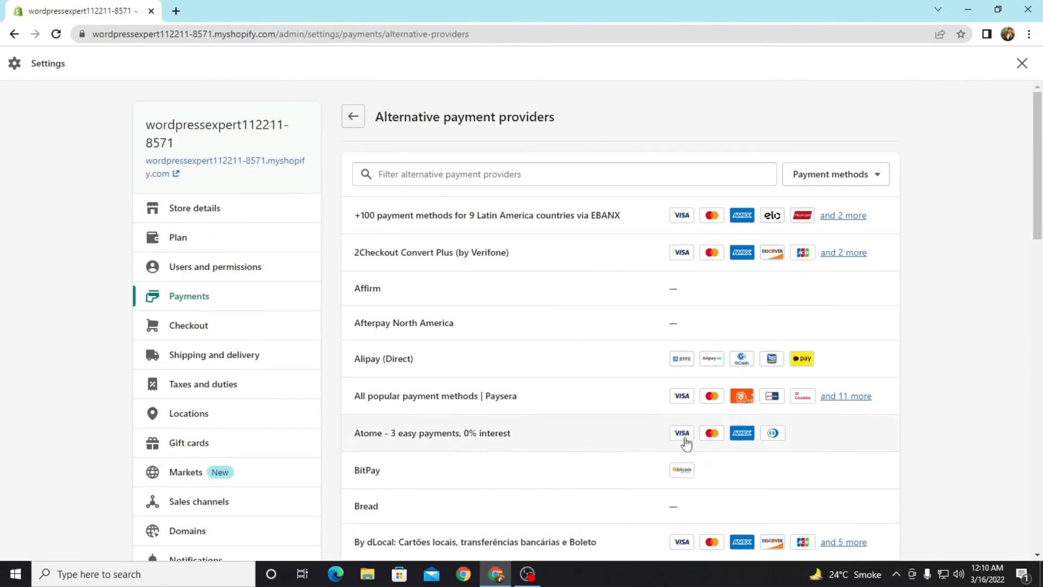
Close the payment settings and dismiss the plan savings banner on the home page
left_click(1022, 64)
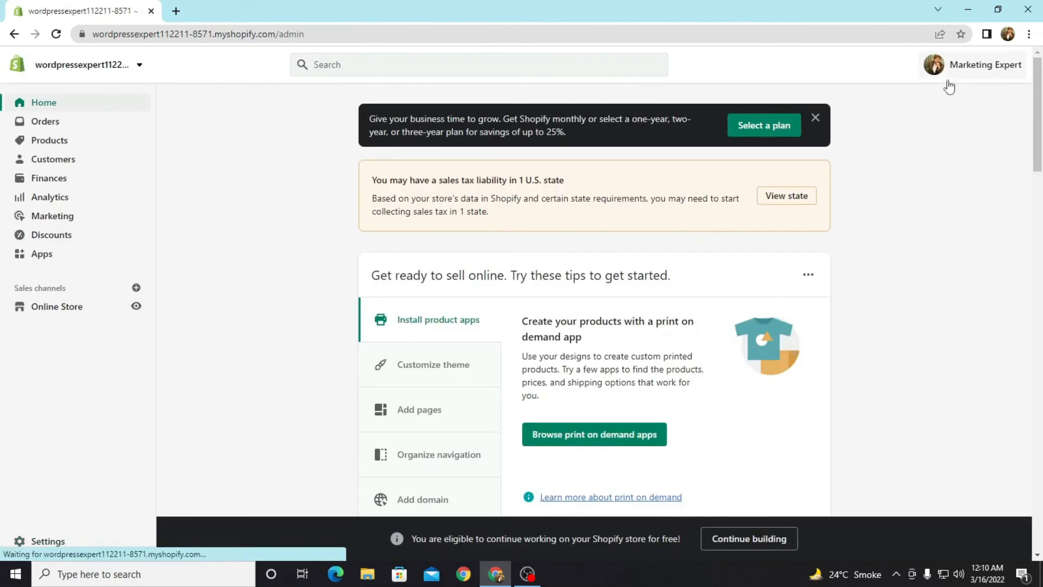
left_click(819, 120)
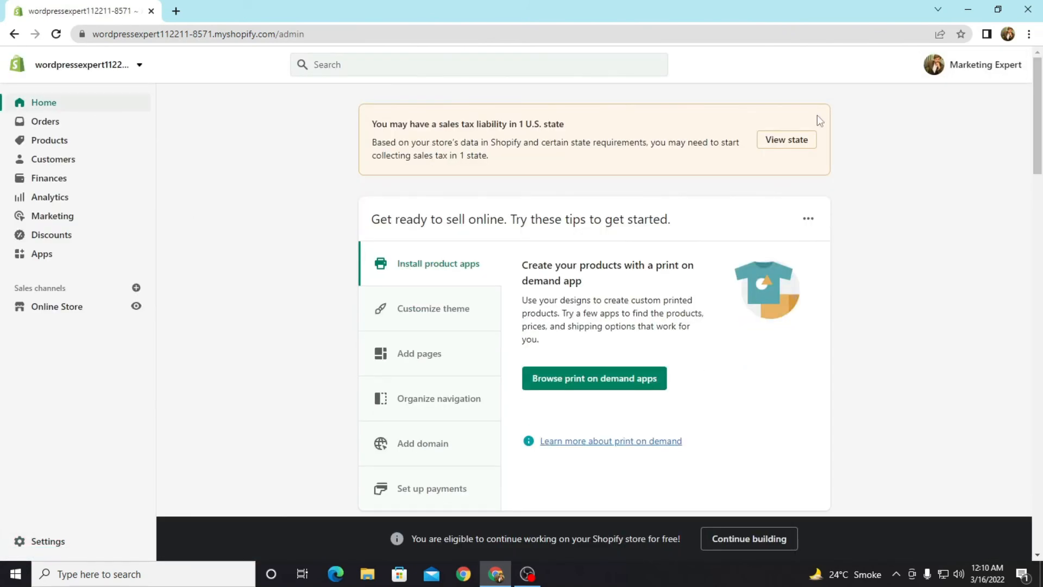
View the product list and open the Online Store preferences
left_click(60, 144)
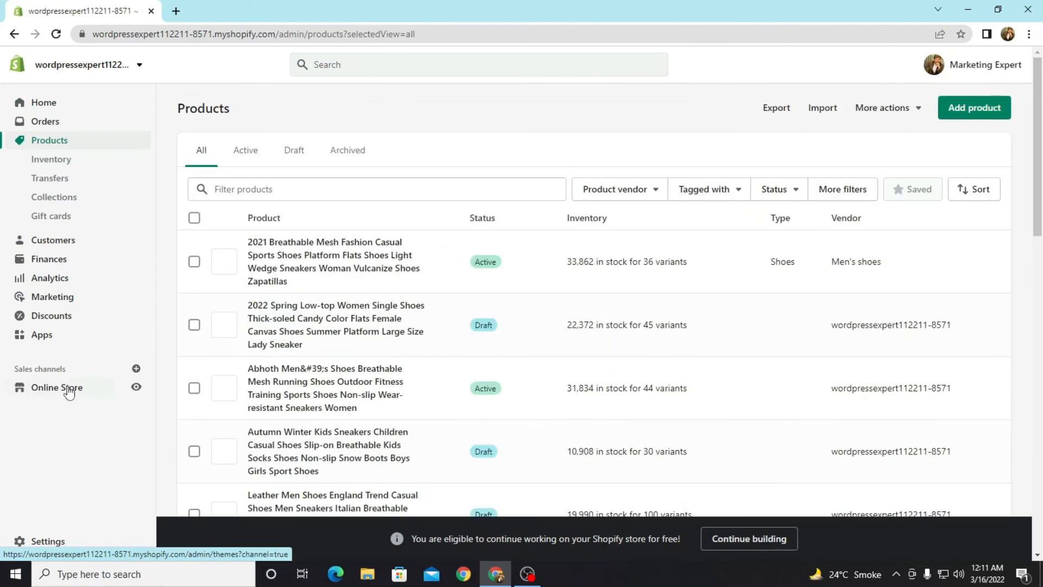
left_click(68, 389)
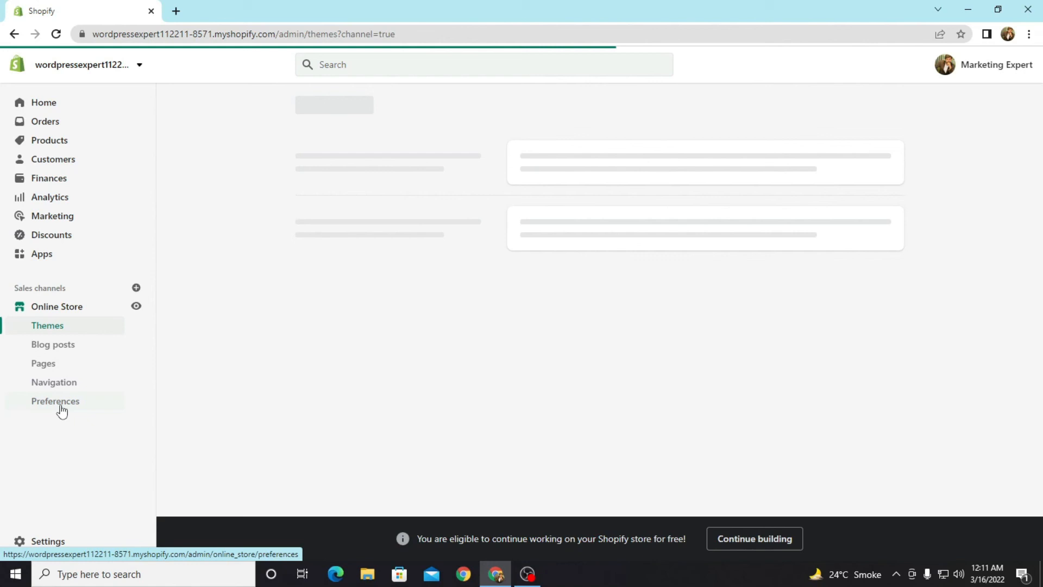
left_click(60, 407)
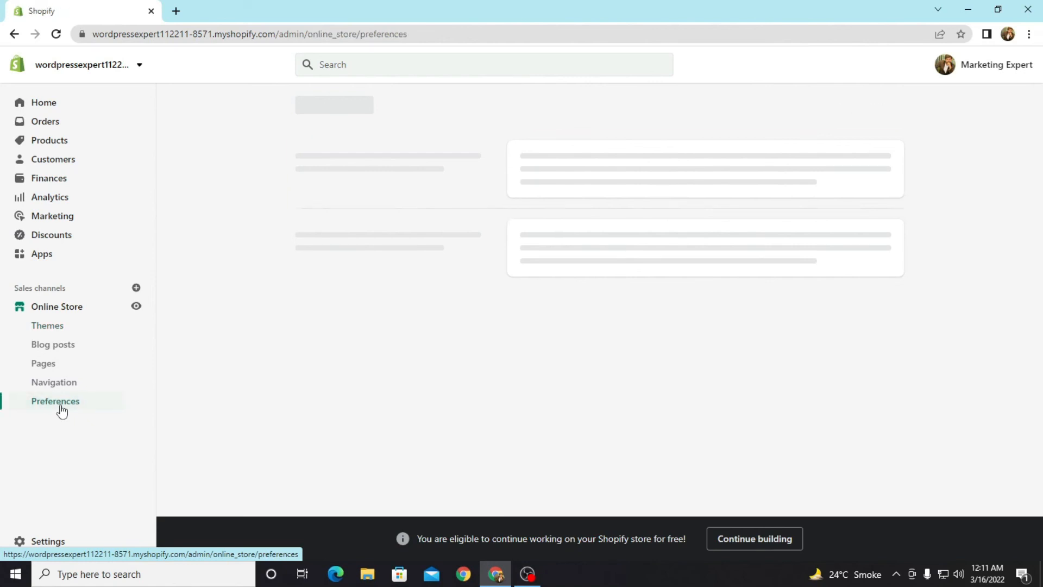
Examine the Online Store preferences, focusing on the password protection section and its requirement for disabling the password page
scroll(766, 311, "down", 6)
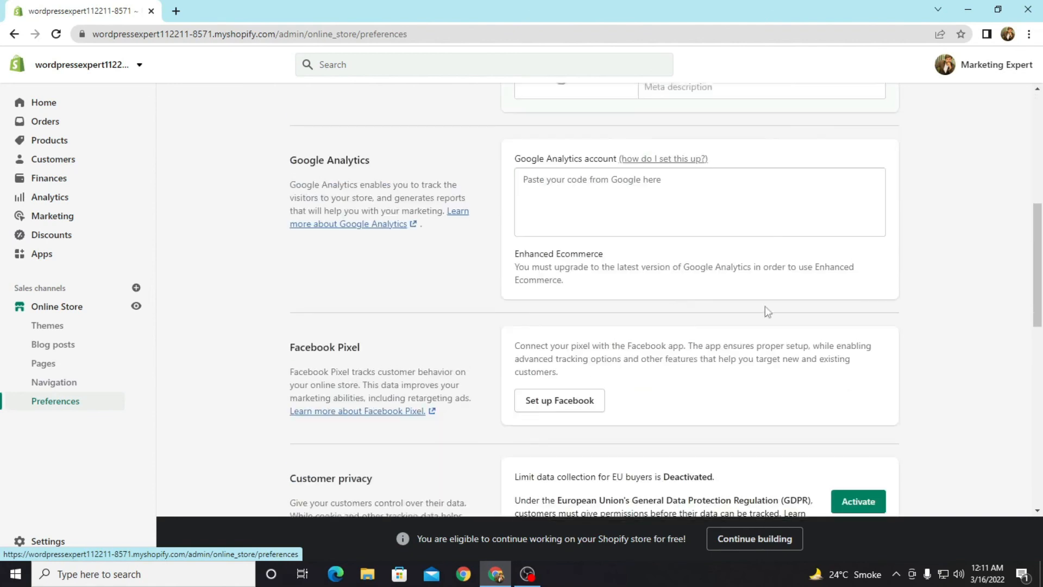
scroll(707, 301, "down", 8)
scroll(525, 261, "up", 1)
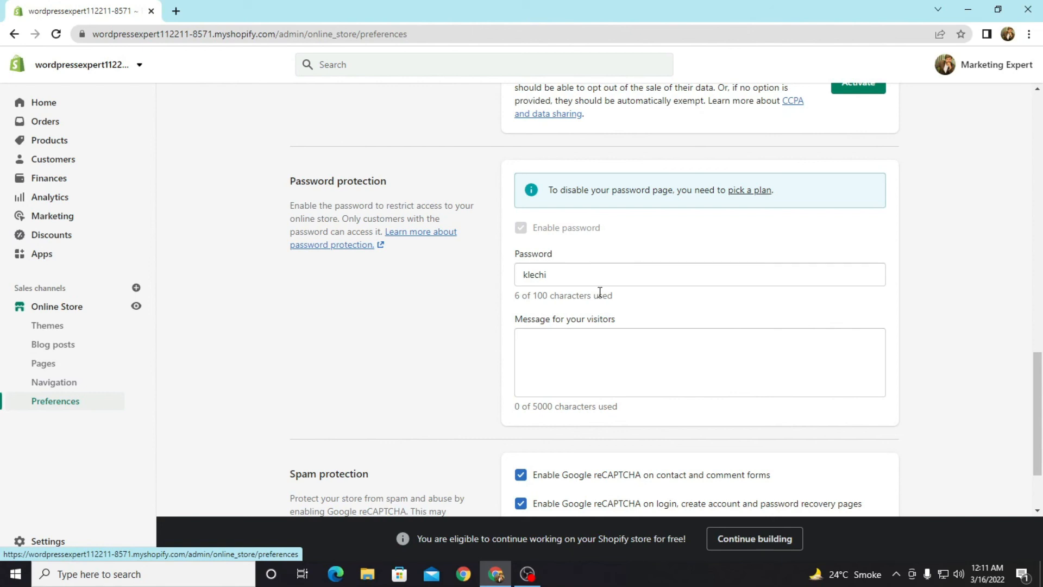
scroll(744, 318, "down", 1)
scroll(744, 314, "up", 10)
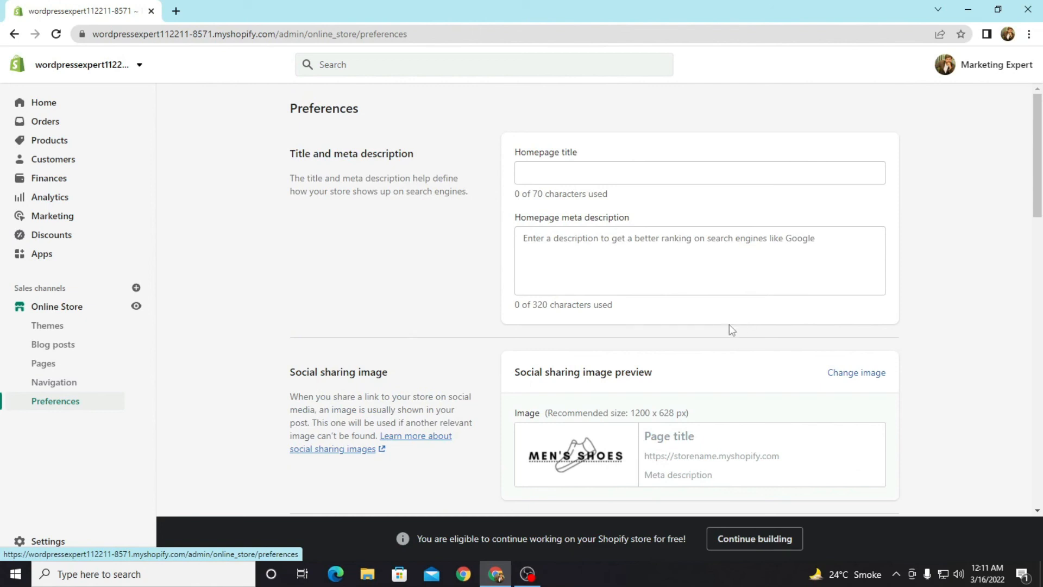
mouse_move(528, 575)
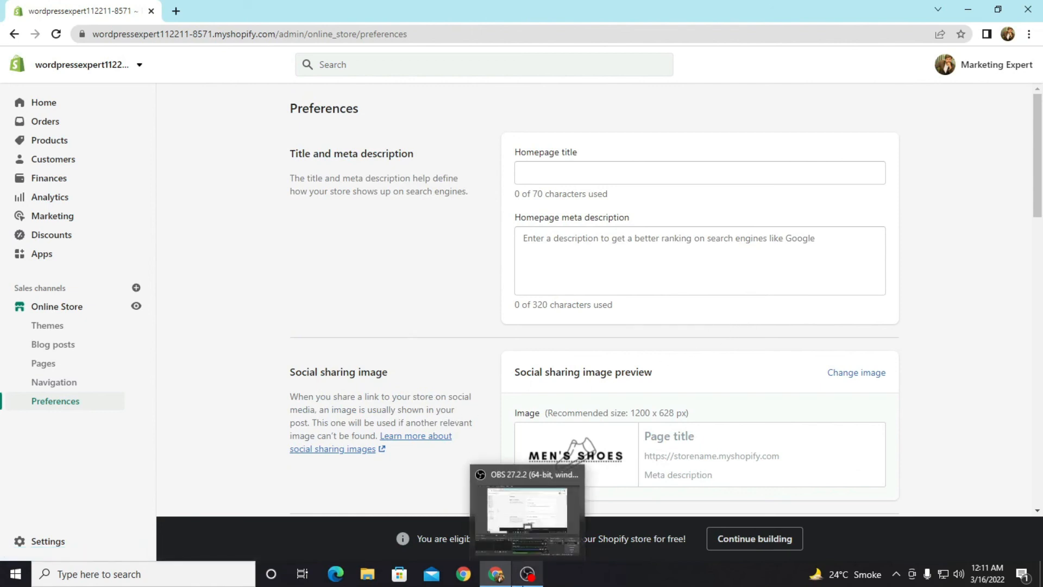